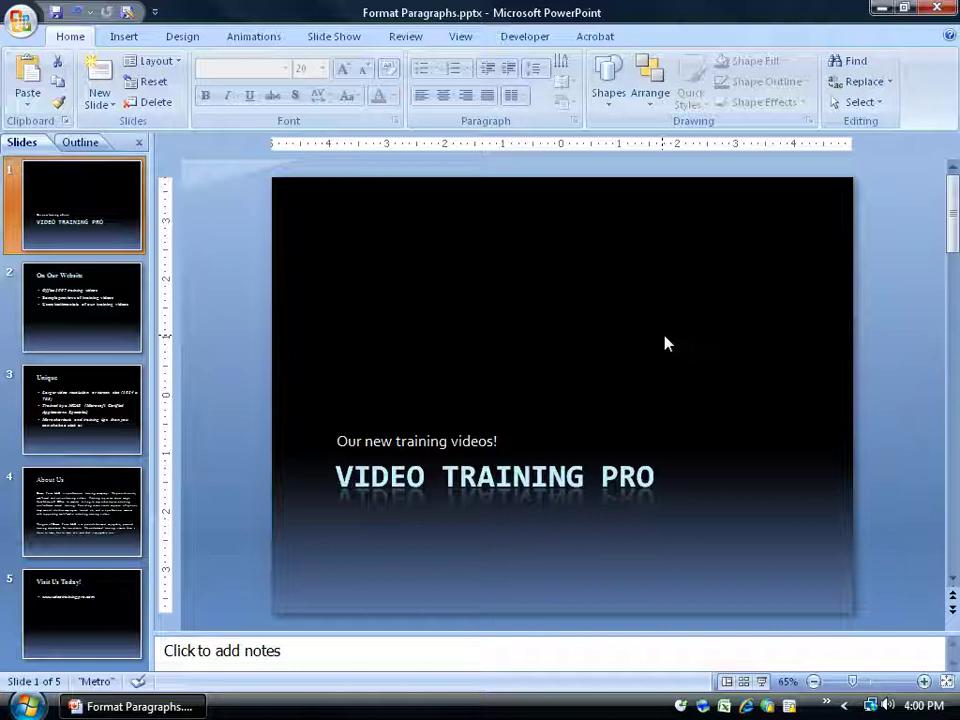
# Switch from the title slide to slide 4, "About Us", in the Slides pane.
pyautogui.click(96, 491)
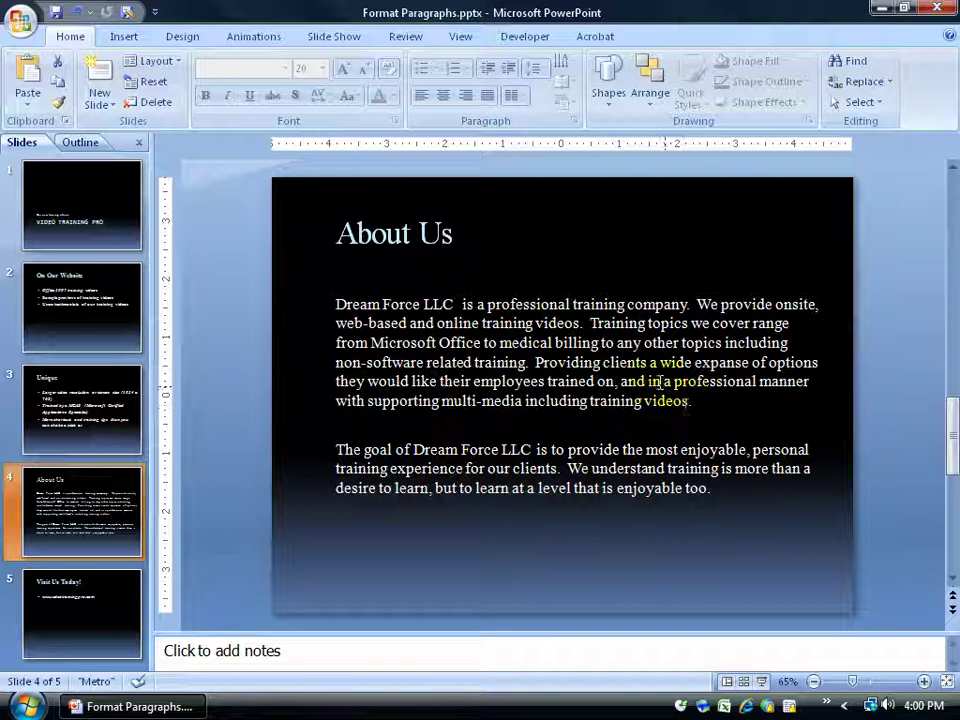
# Add a new line, 'and type something', beneath the second About Us paragraph.
pyautogui.click(718, 490)
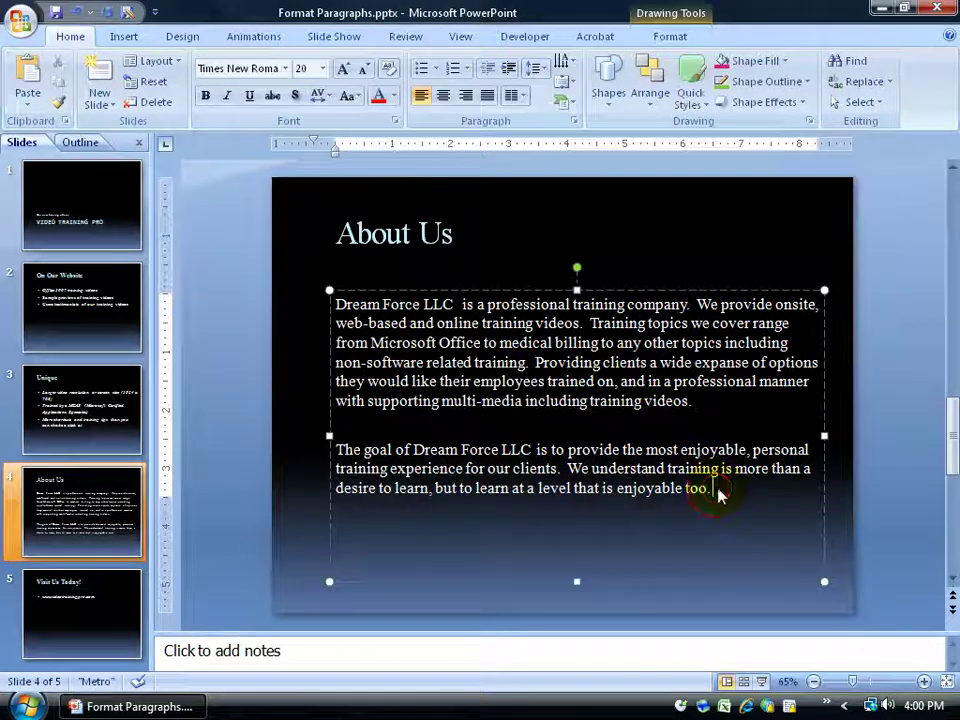
pyautogui.press('Return')
pyautogui.write('and type something')
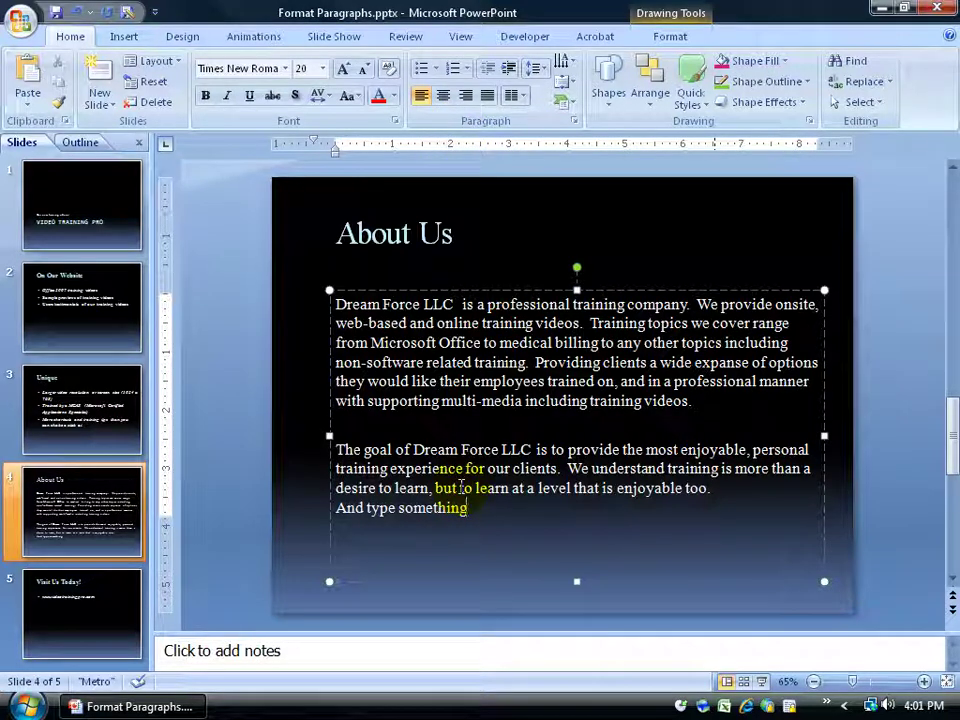
pyautogui.doubleClick(537, 468)
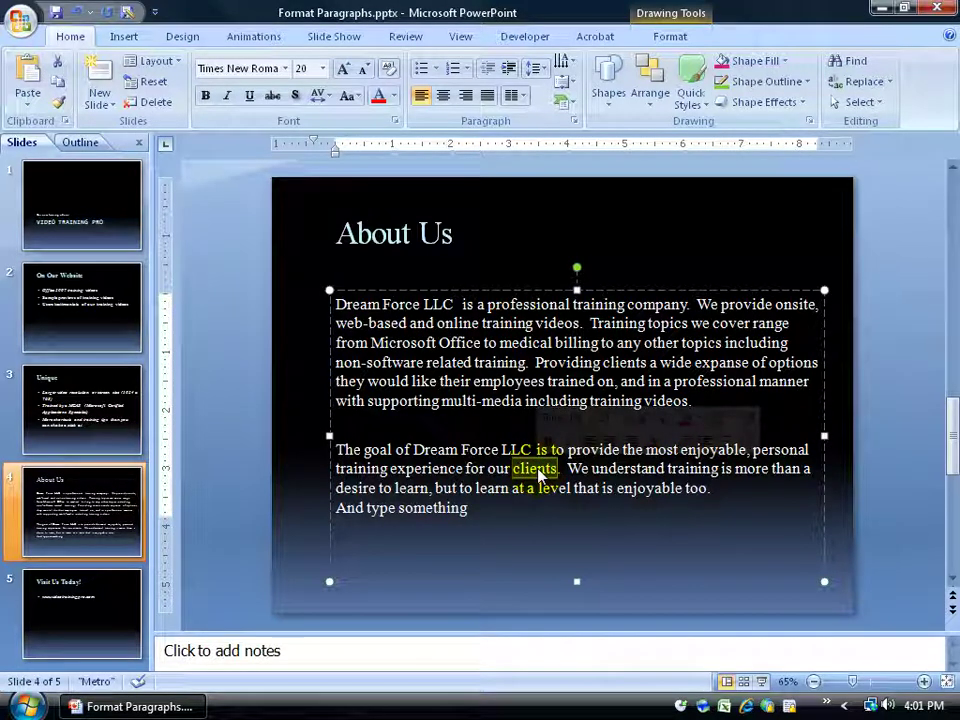
# Insert a blank line between the second paragraph and 'And type something'.
pyautogui.tripleClick(533, 468)
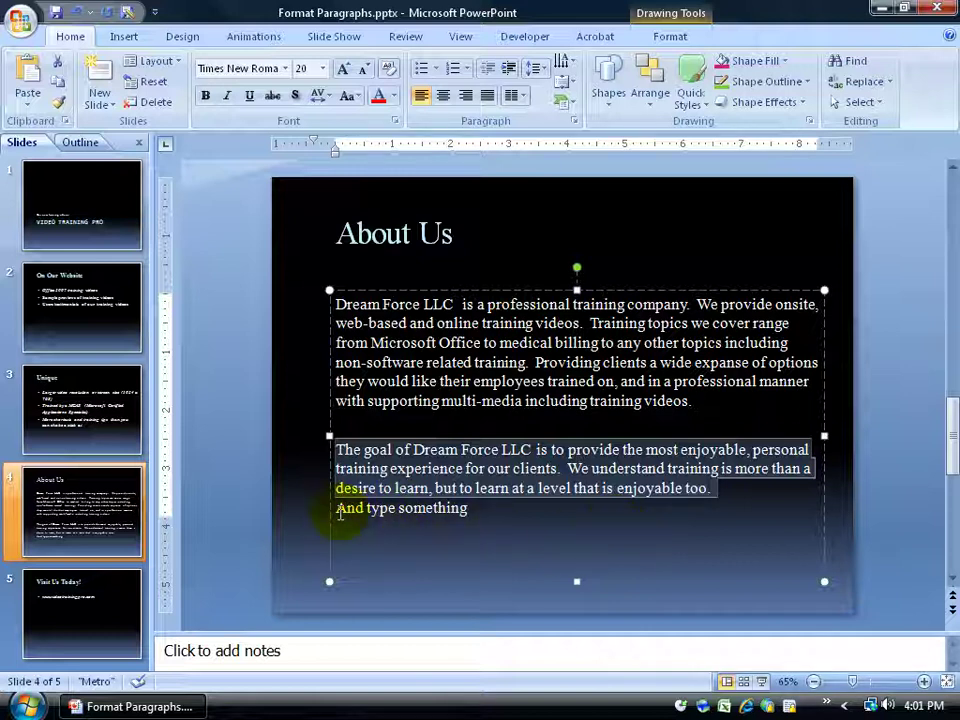
pyautogui.write('The goal of Dream Force LLC  is to provide the most enjoyable, personal training experience for our clients.  We understand training is more than a desire to learn, but to learn at a level that is enjoyable too.')
pyautogui.press('Return')
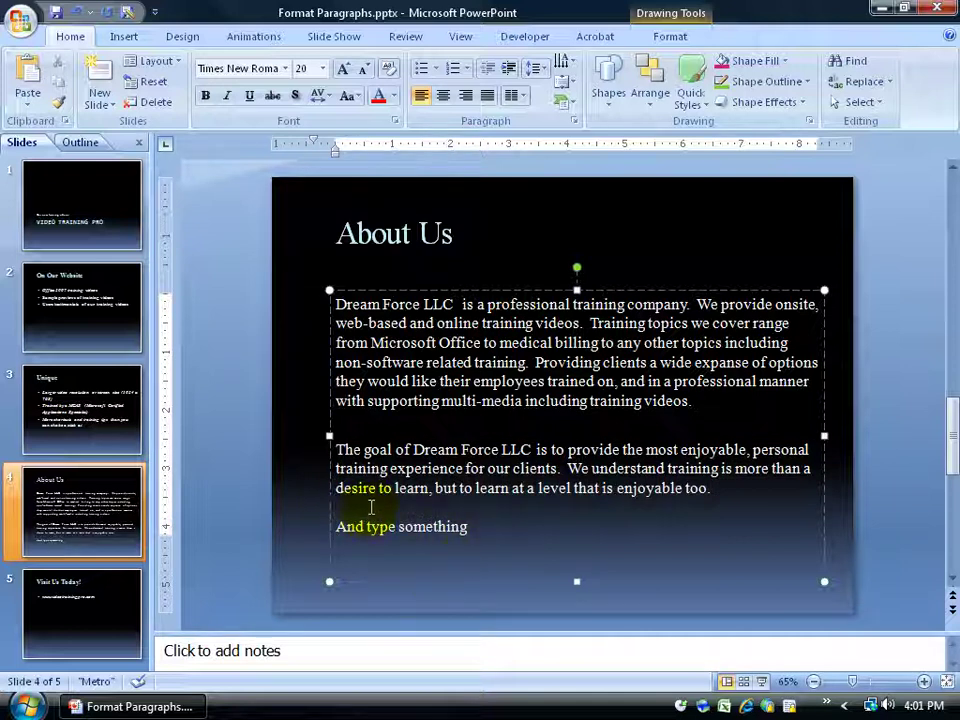
pyautogui.click(380, 468)
pyautogui.click(379, 527)
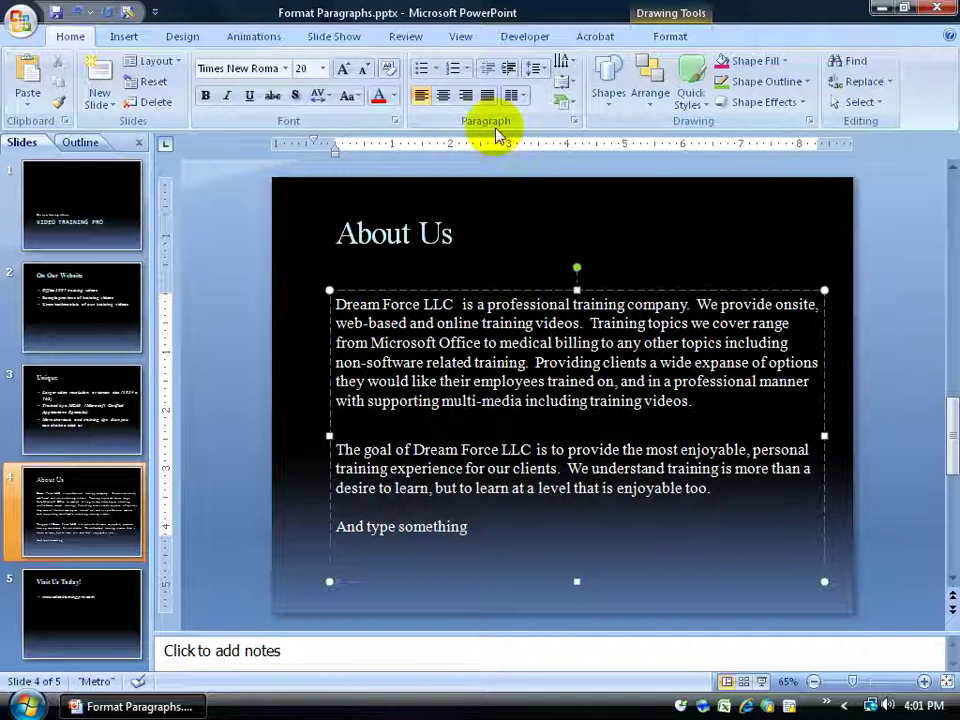
pyautogui.click(443, 103)
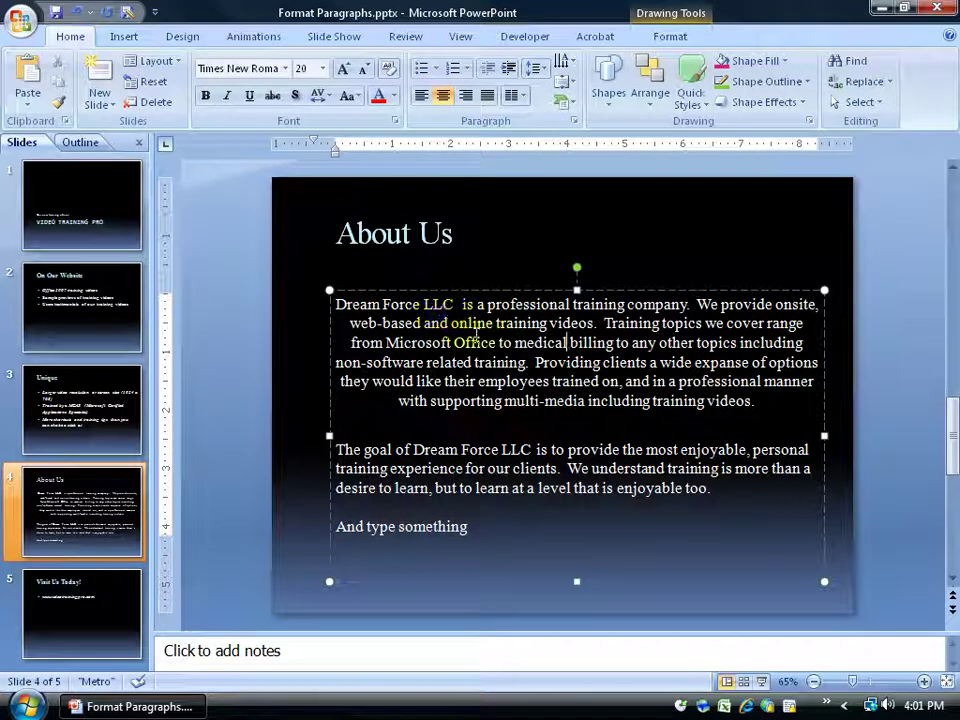
pyautogui.click(466, 96)
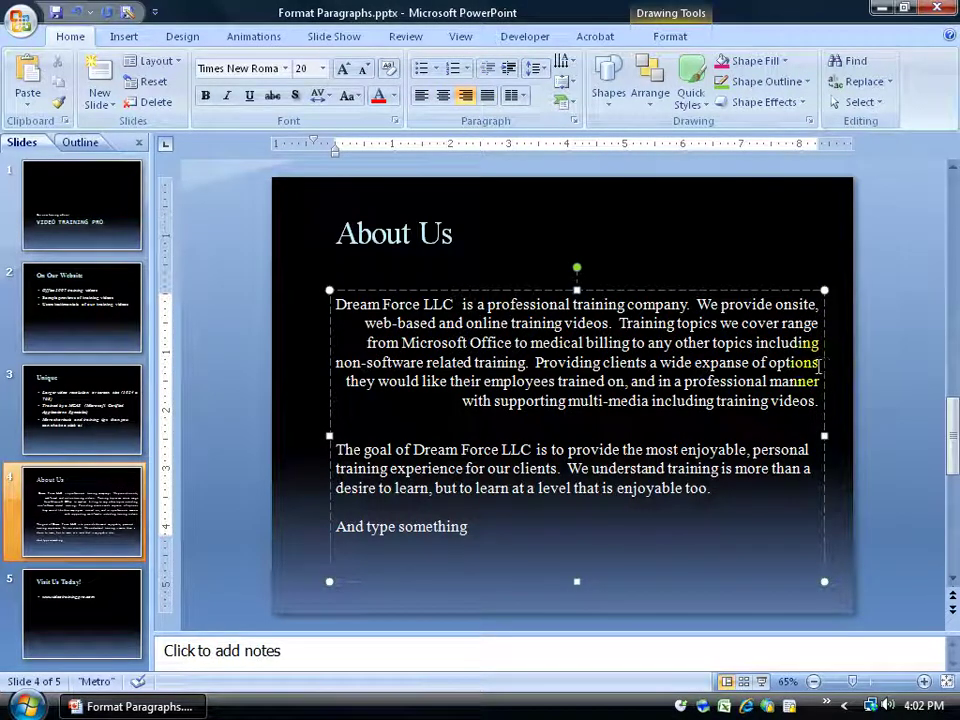
pyautogui.click(511, 421)
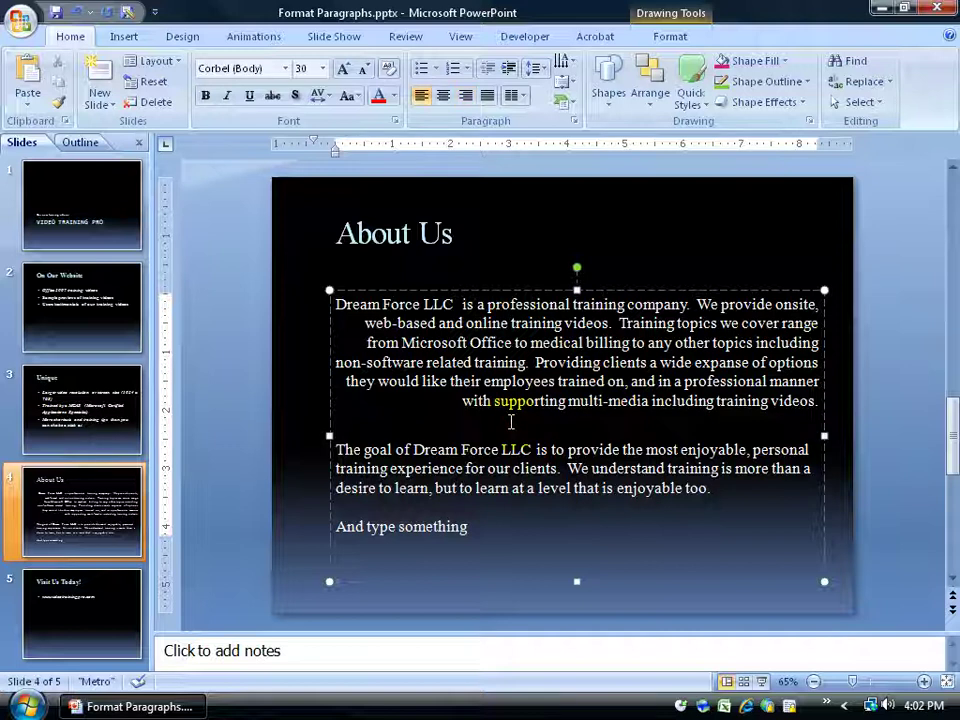
pyautogui.click(531, 449)
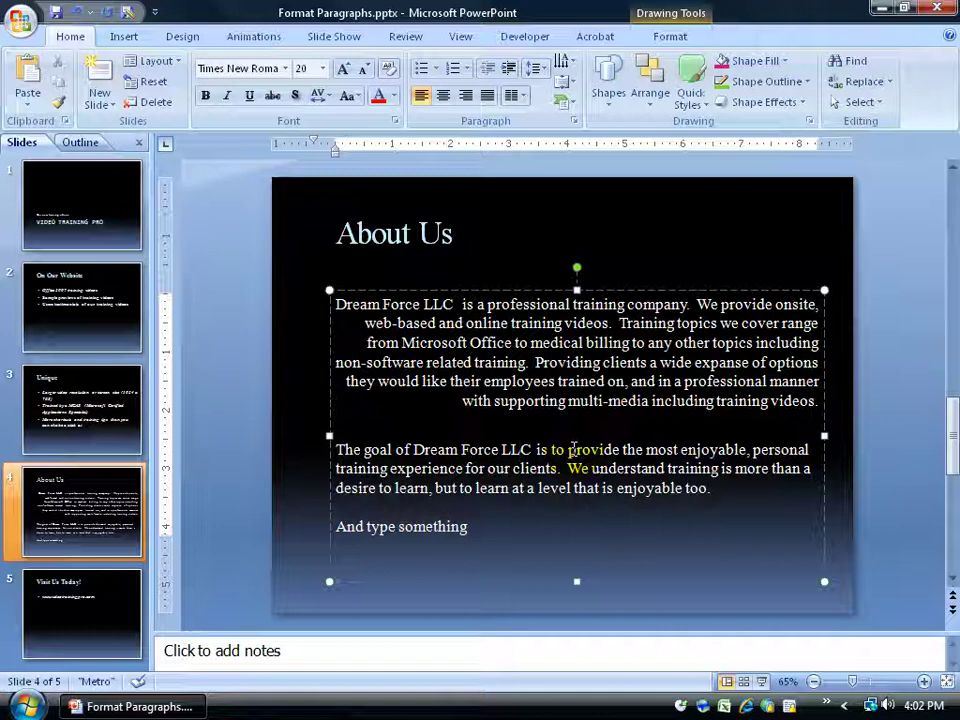
pyautogui.click(508, 362)
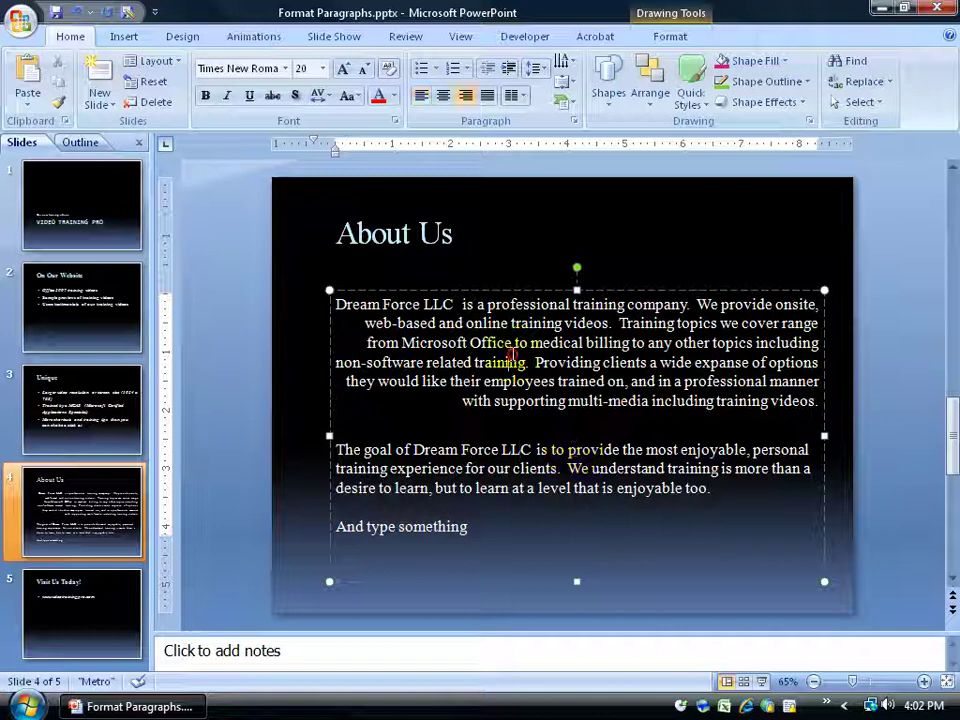
pyautogui.click(421, 97)
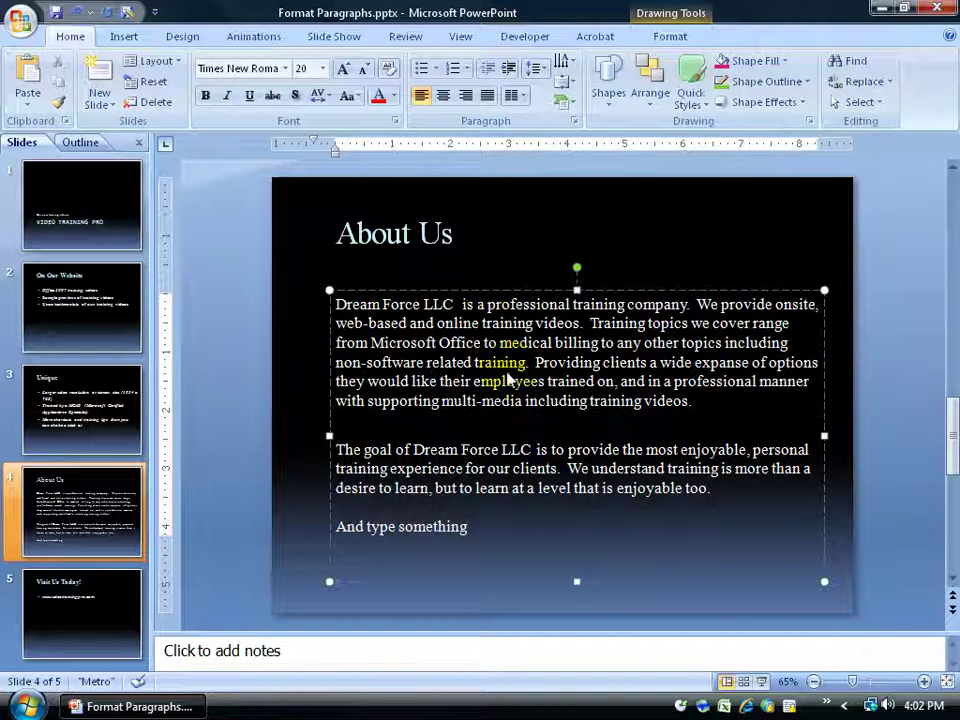
pyautogui.moveTo(336, 302); pyautogui.dragTo(514, 525)
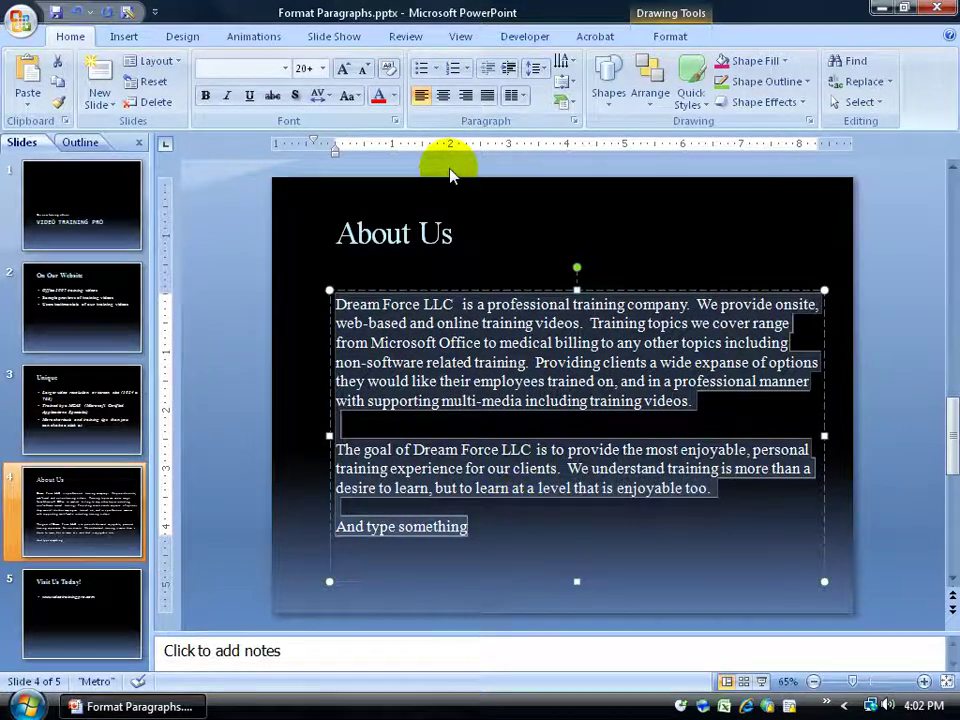
pyautogui.click(443, 95)
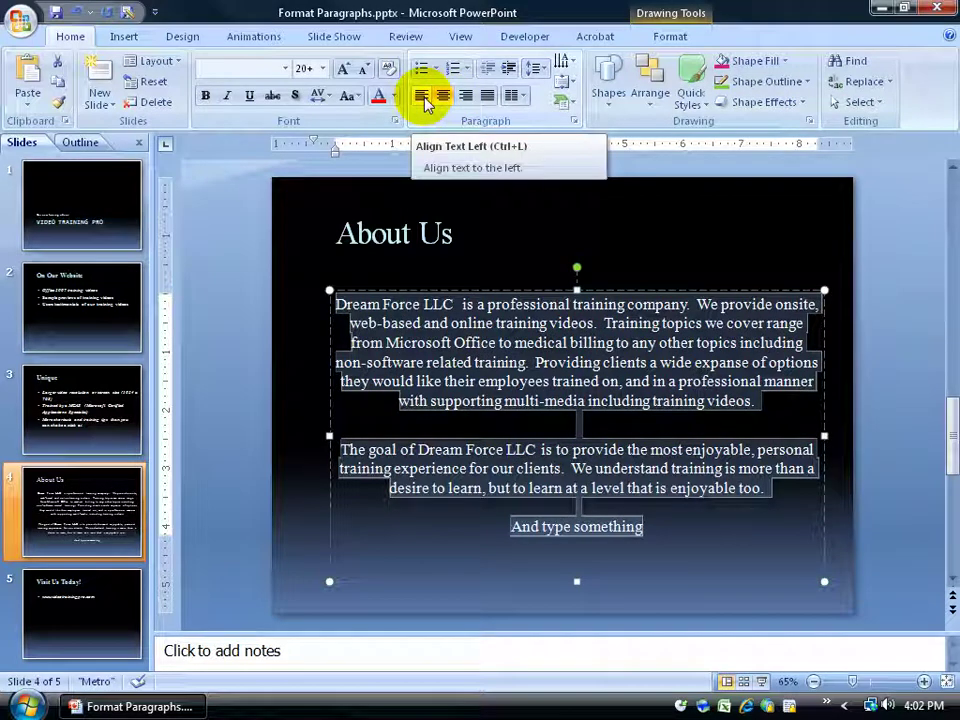
pyautogui.click(424, 99)
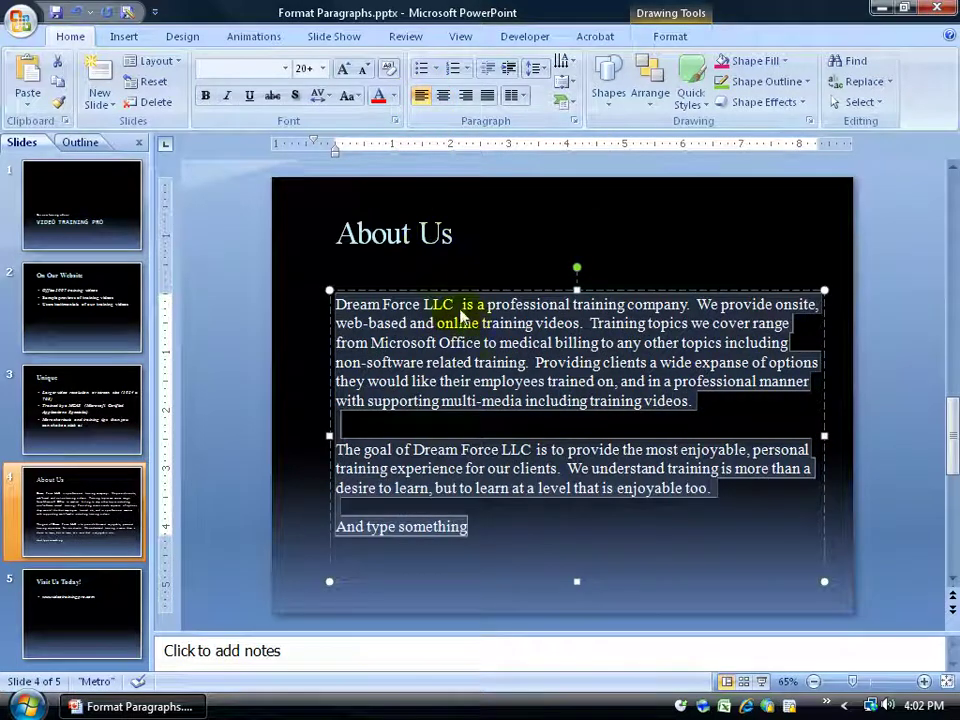
pyautogui.click(517, 362)
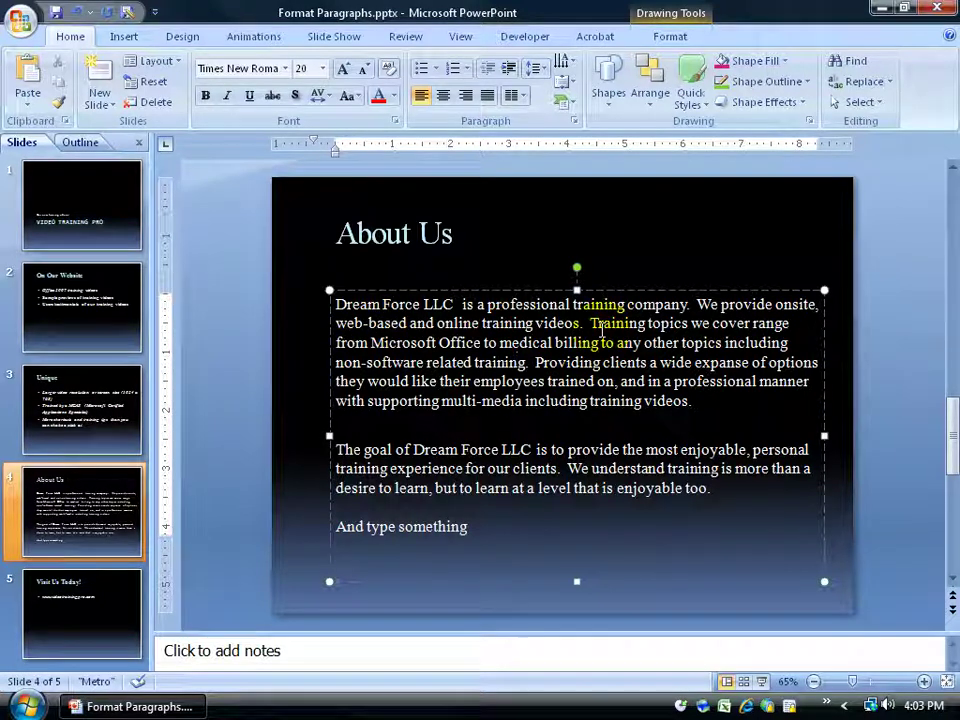
pyautogui.click(568, 373)
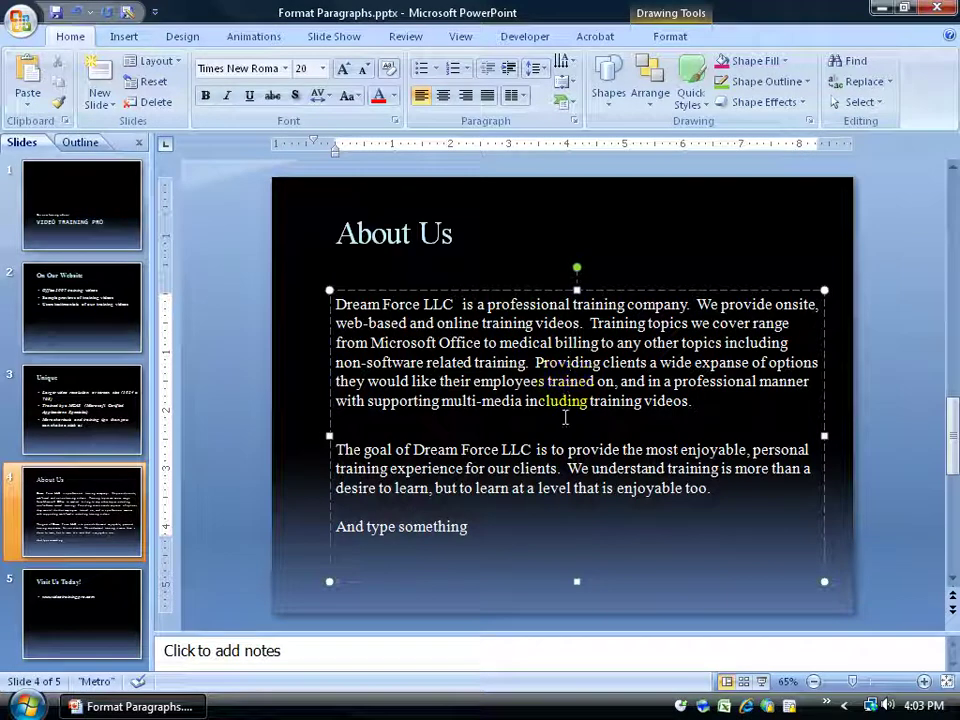
# Apply Two Columns to the About Us text, then set column spacing to .25 in More Columns.
pyautogui.click(517, 97)
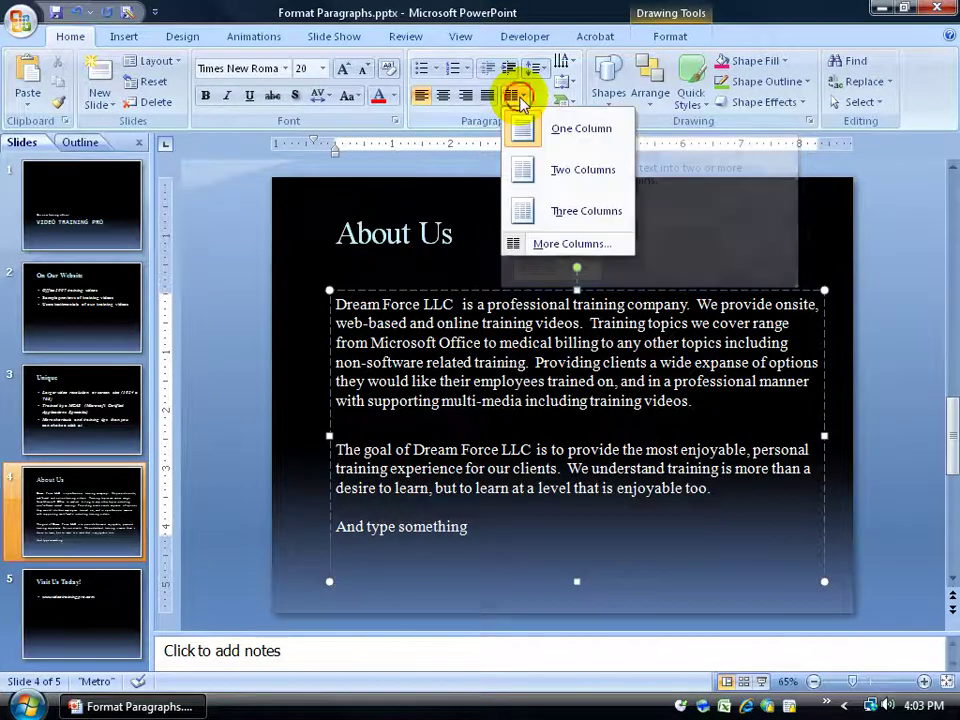
pyautogui.click(580, 170)
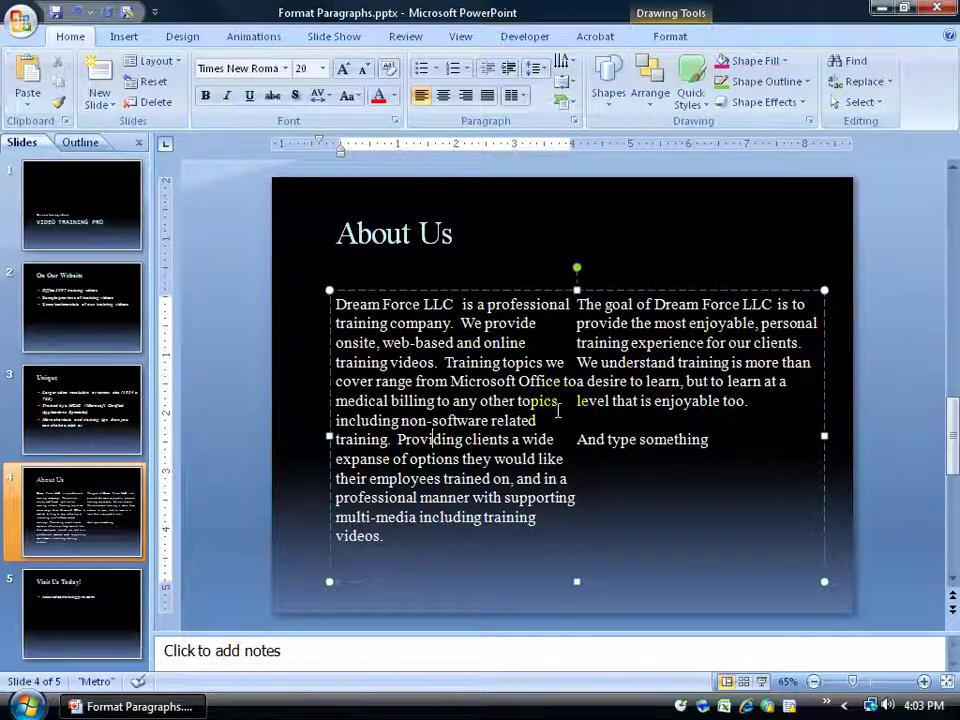
pyautogui.click(515, 96)
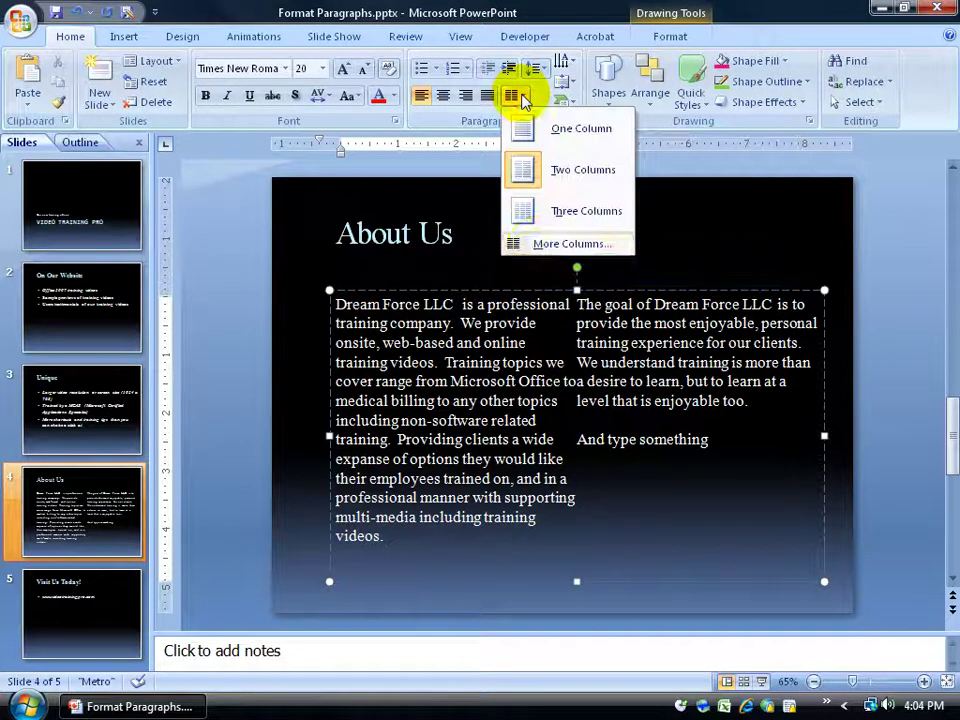
pyautogui.click(540, 244)
pyautogui.click(496, 329)
pyautogui.doubleClick(458, 354)
pyautogui.press('BackSpace')
pyautogui.write('.25')
pyautogui.click(446, 377)
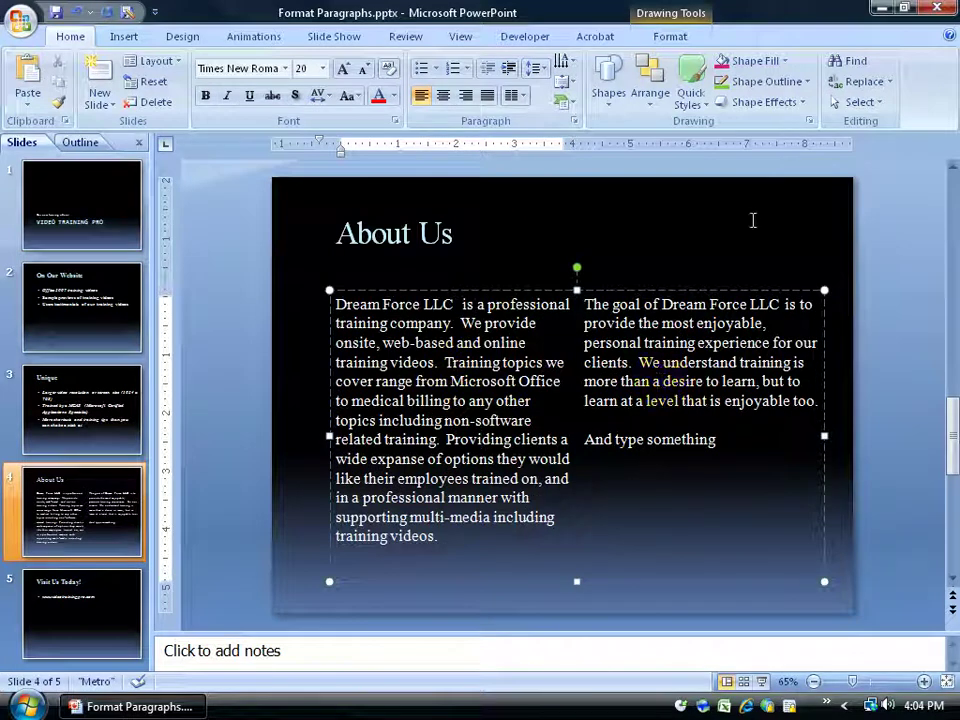
pyautogui.click(838, 311)
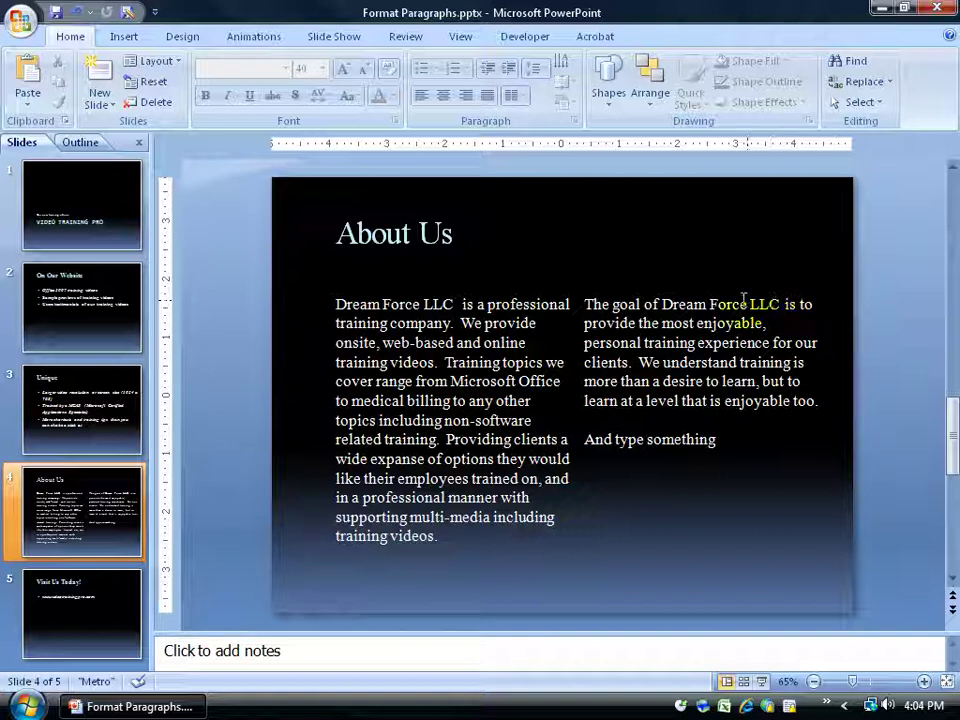
# On the Unique slide, add an empty bullet line after 'can shake a stick at'.
pyautogui.click(97, 391)
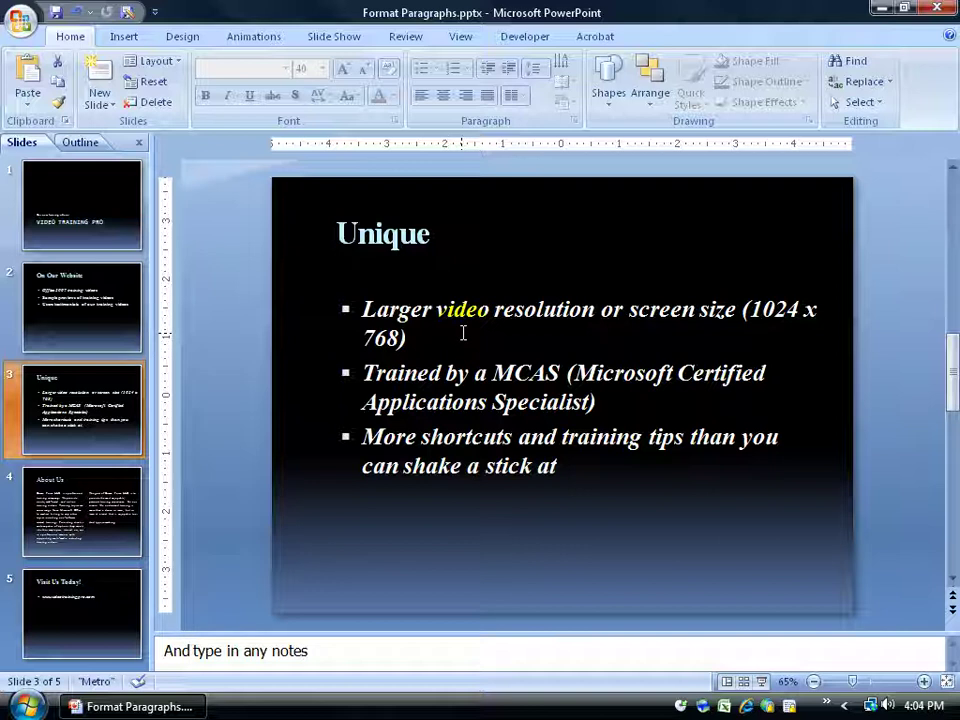
pyautogui.click(575, 461)
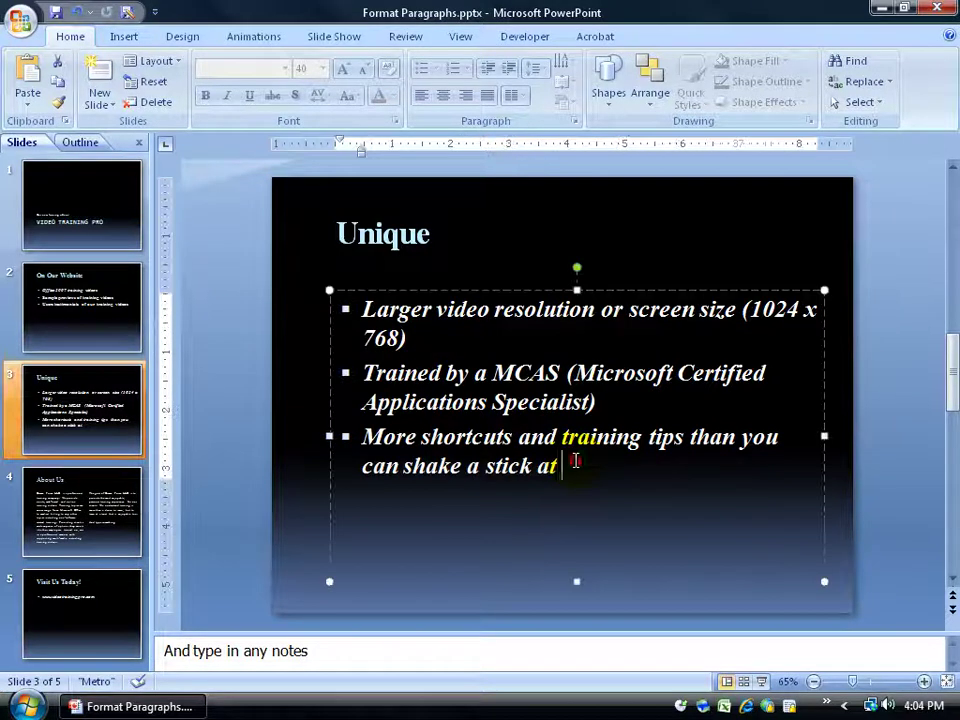
pyautogui.press('Return')
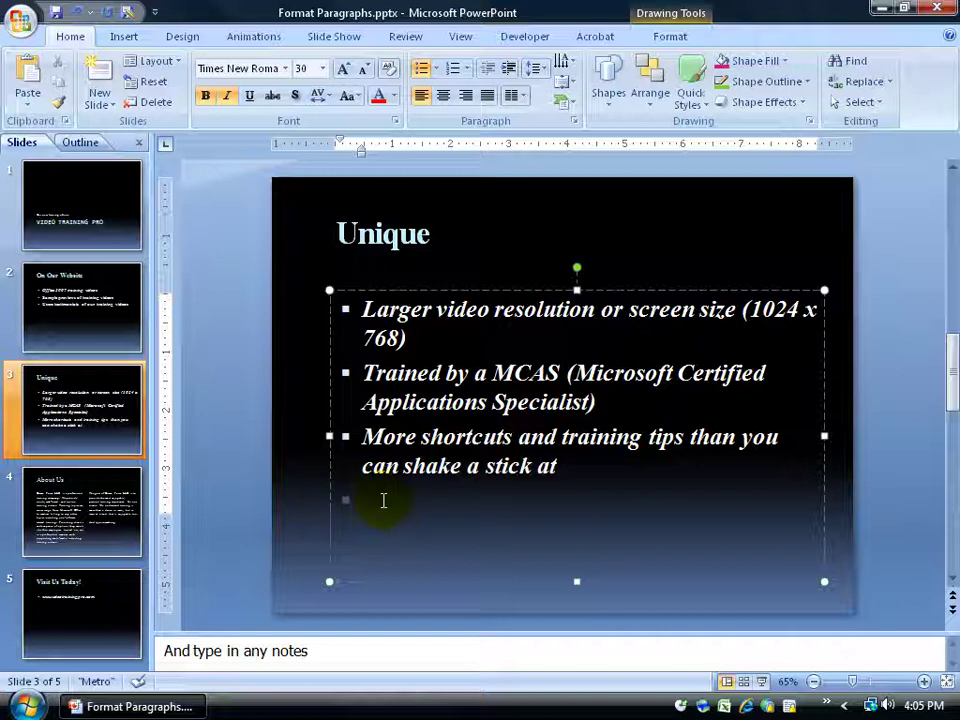
# Delete the empty fourth line from the Unique slide's list.
pyautogui.press('BackSpace')
pyautogui.press('BackSpace')
pyautogui.press('Return')
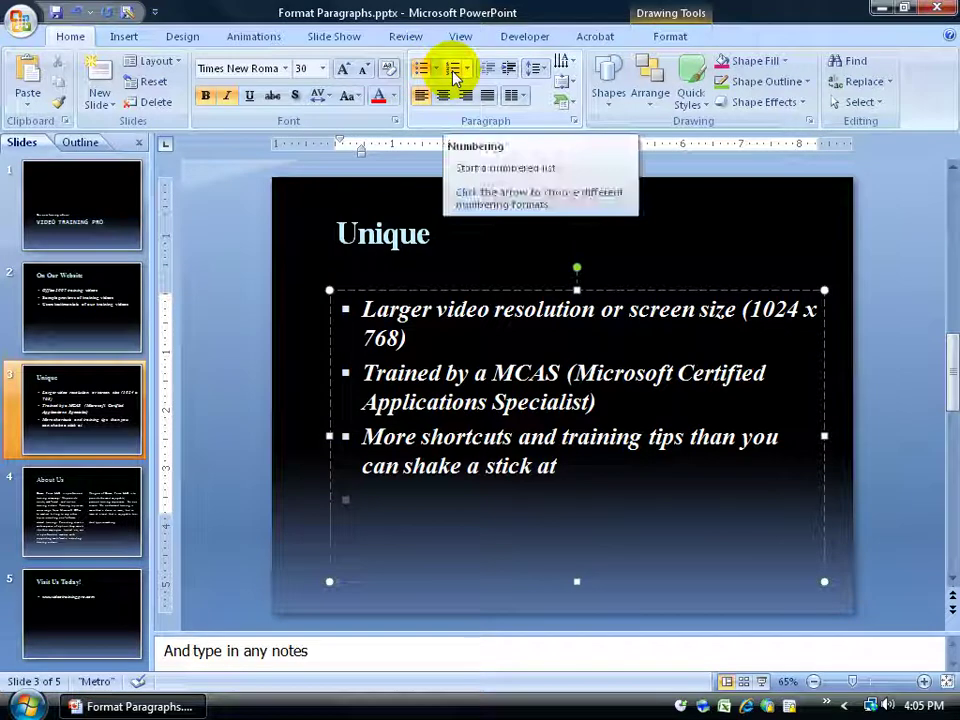
pyautogui.click(423, 70)
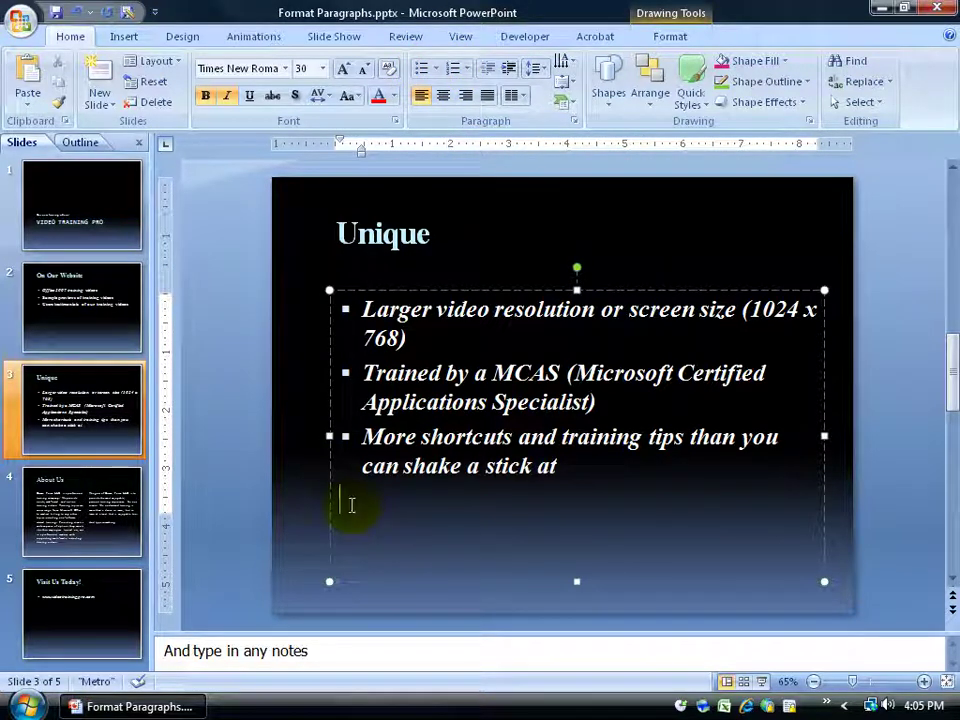
pyautogui.press('BackSpace')
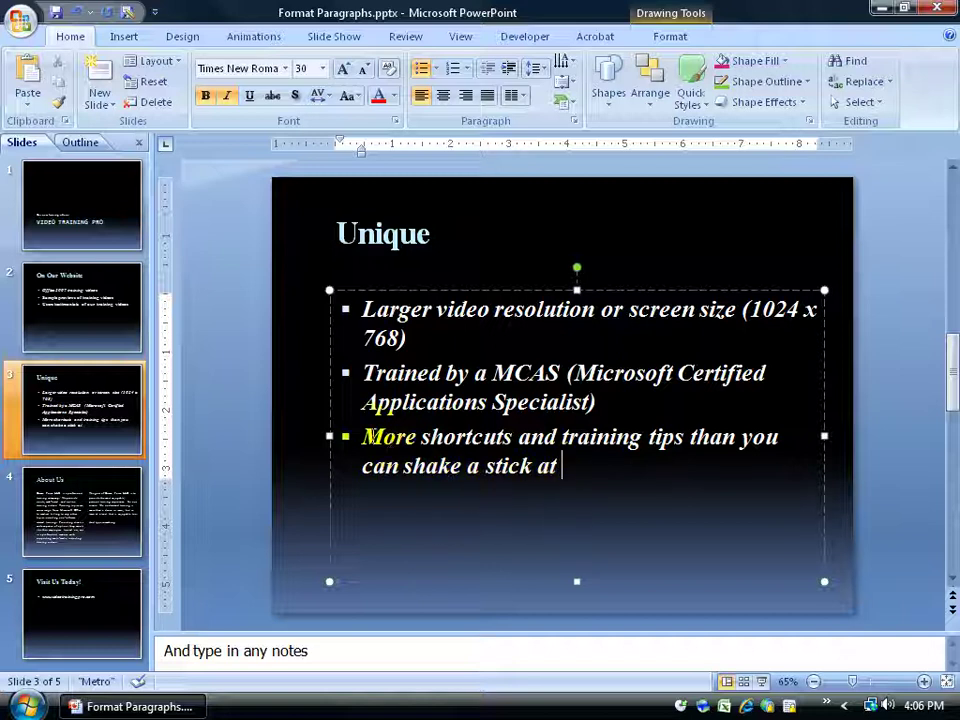
# Toggle the third item's bullet off and back on, then select all three items.
pyautogui.click(543, 437)
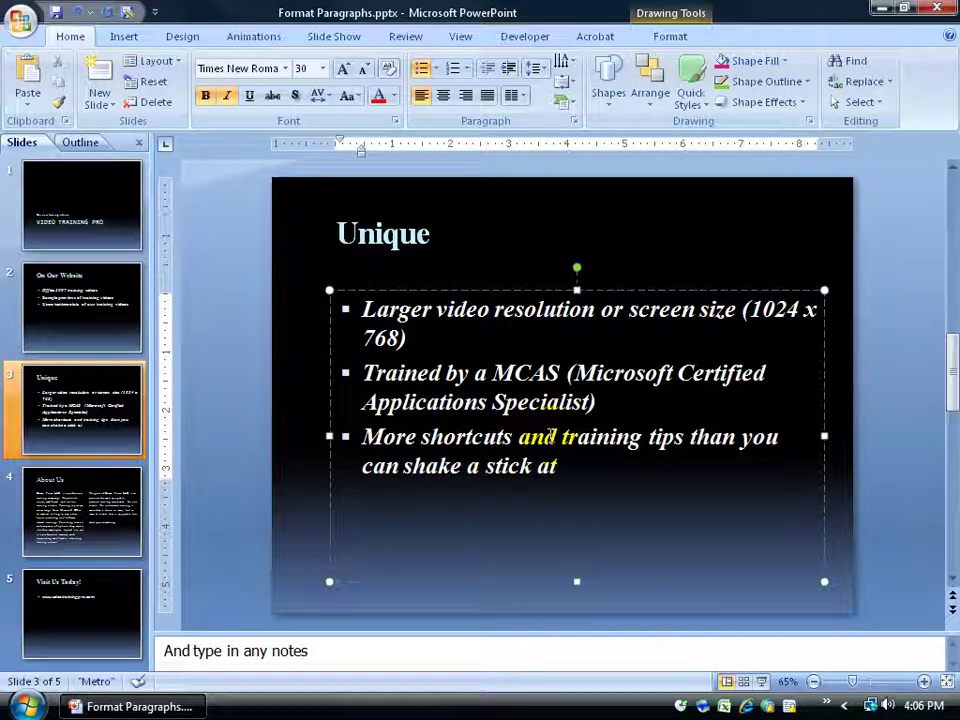
pyautogui.click(421, 74)
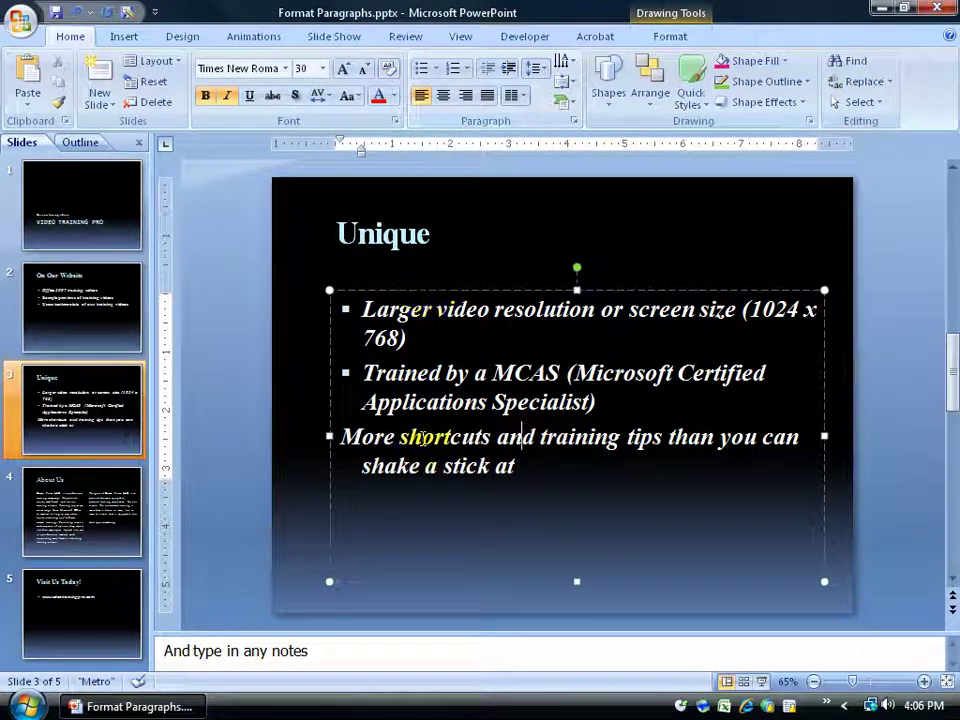
pyautogui.click(421, 69)
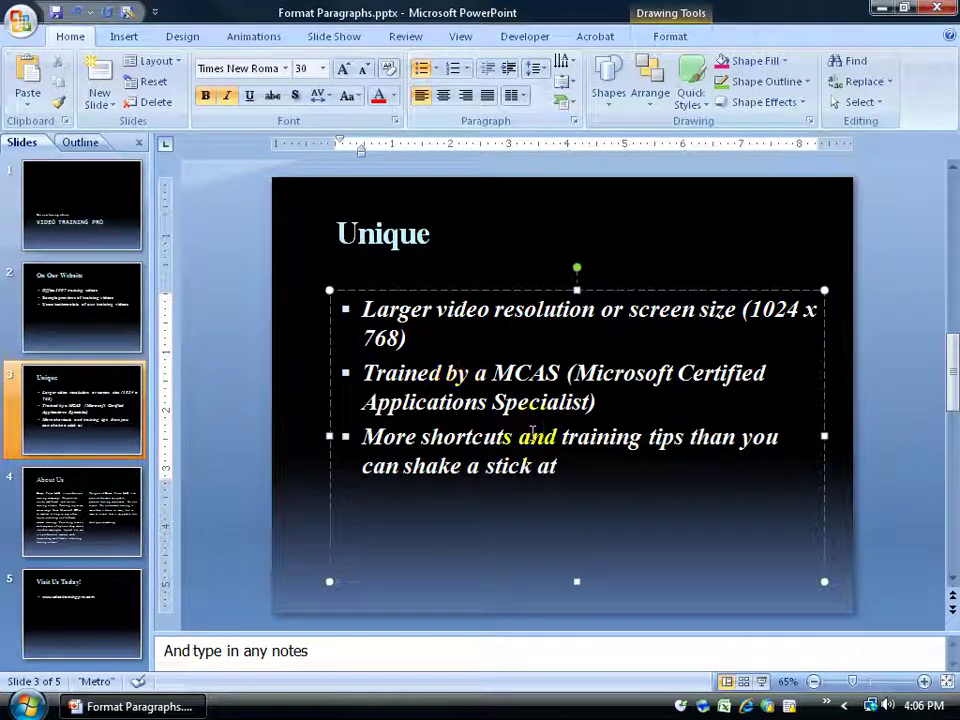
pyautogui.moveTo(575, 466); pyautogui.dragTo(381, 317)
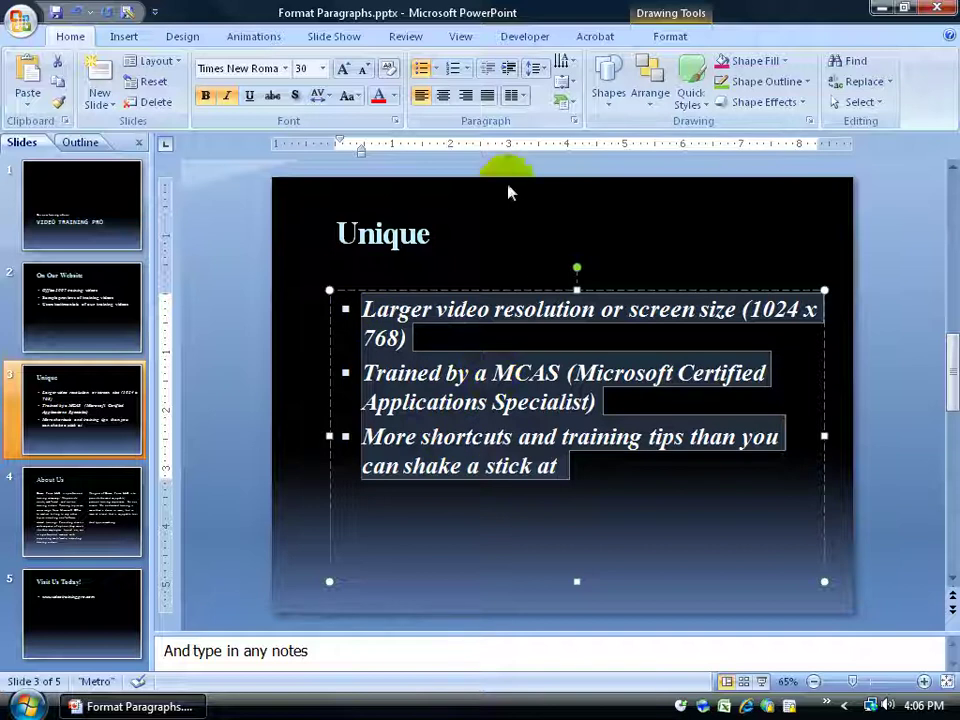
# Replace the bullets on the three Unique items with 1–3 numbering, then reselect the list.
pyautogui.click(421, 69)
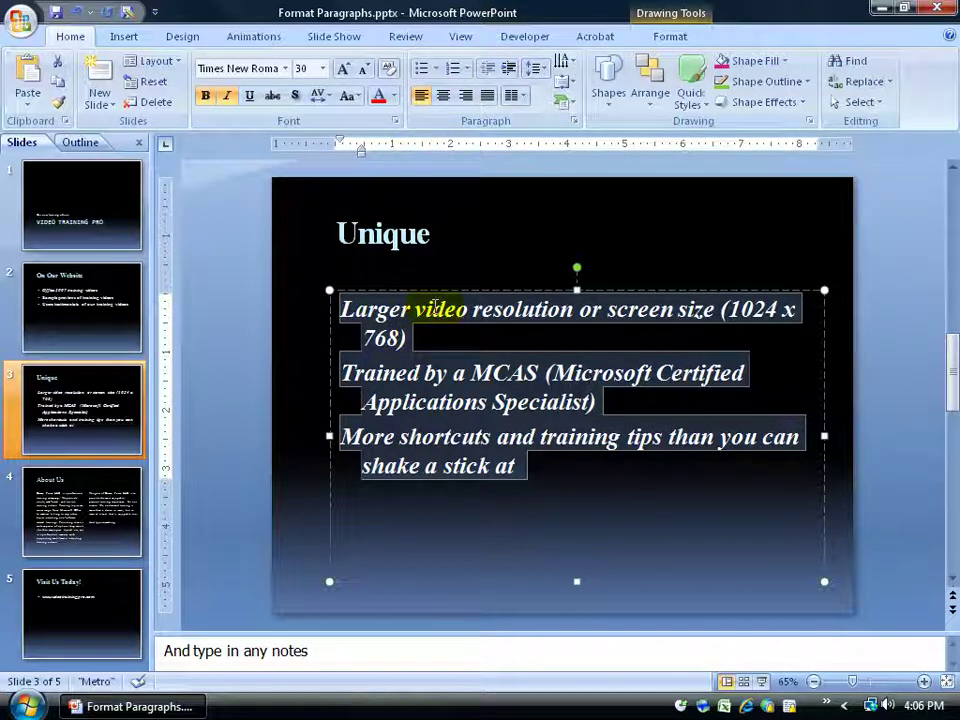
pyautogui.click(452, 70)
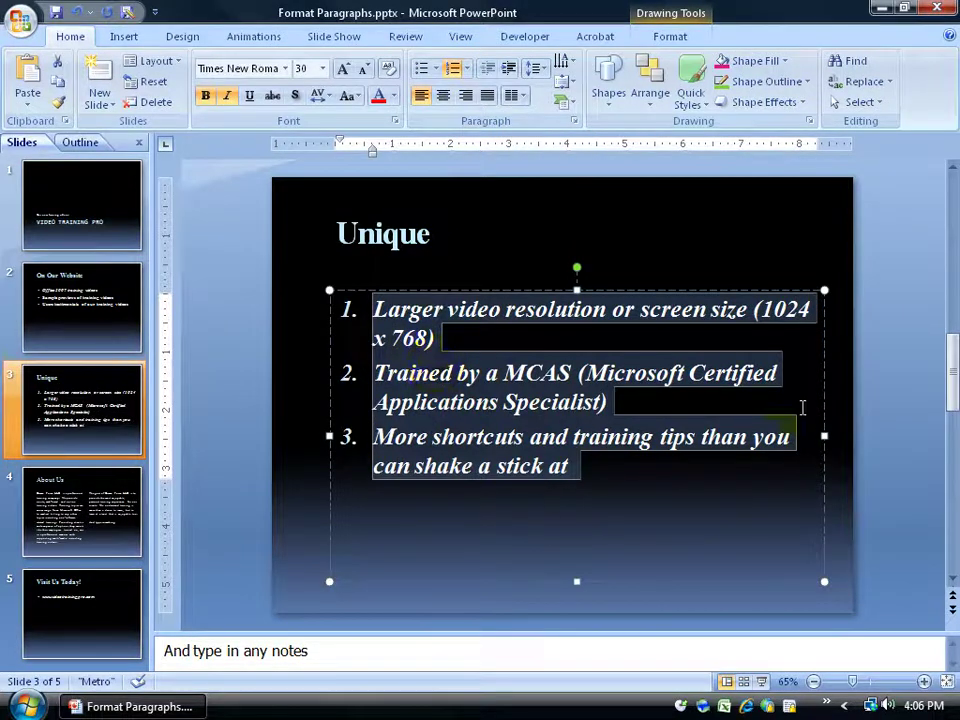
pyautogui.click(845, 402)
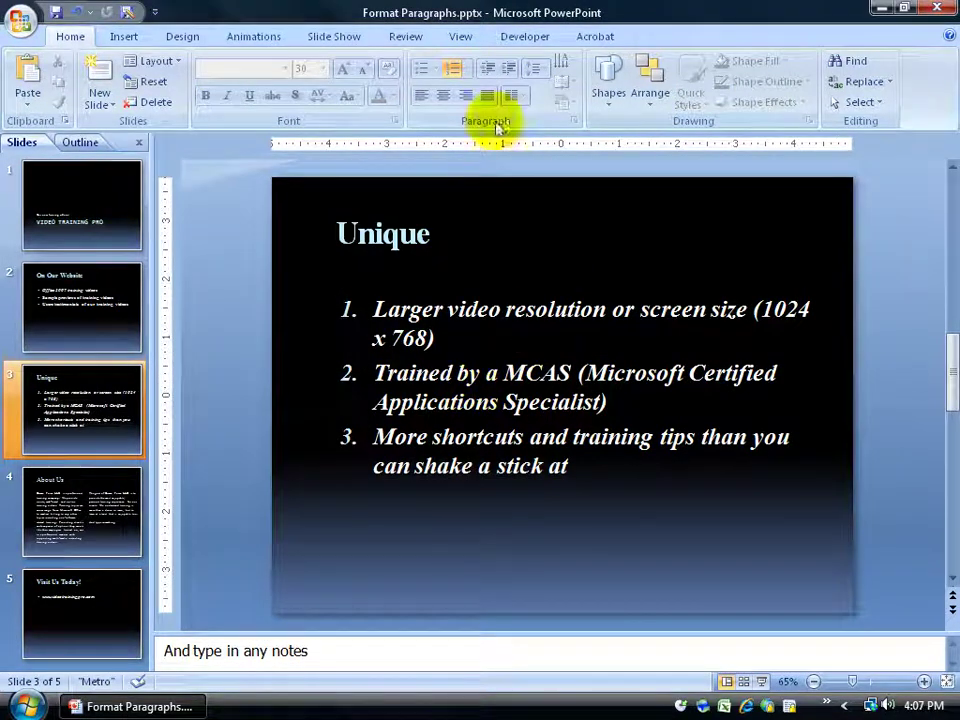
pyautogui.click(487, 316)
pyautogui.moveTo(490, 322); pyautogui.dragTo(453, 316)
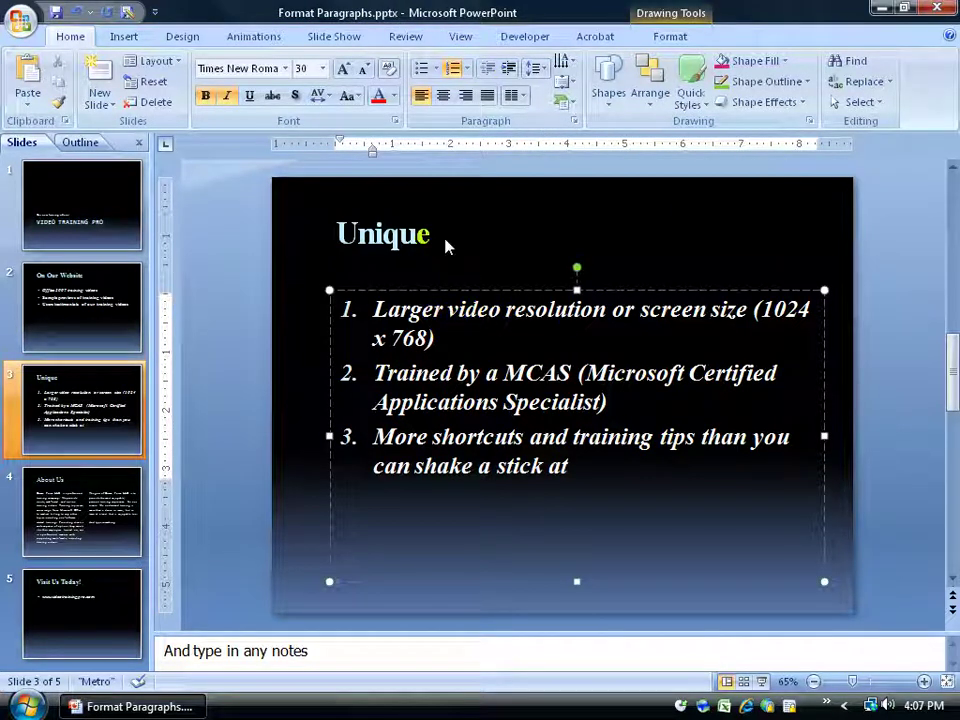
pyautogui.click(447, 100)
pyautogui.moveTo(572, 466); pyautogui.dragTo(379, 308)
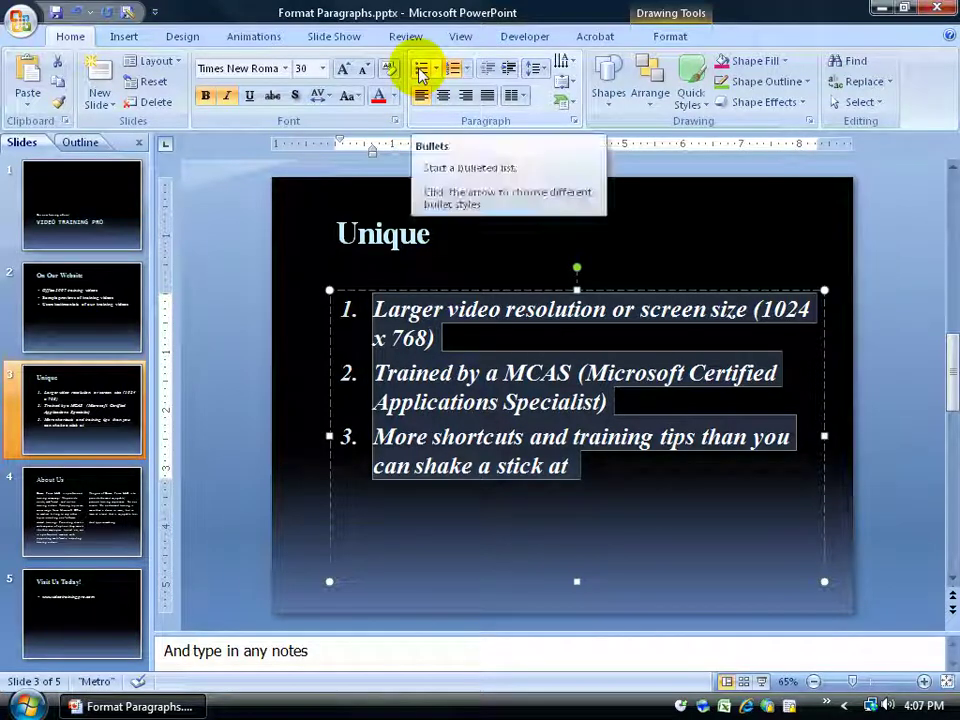
# Apply the a) b) c) numbering style to the Unique list and bring up Bullets and Numbering.
pyautogui.click(469, 77)
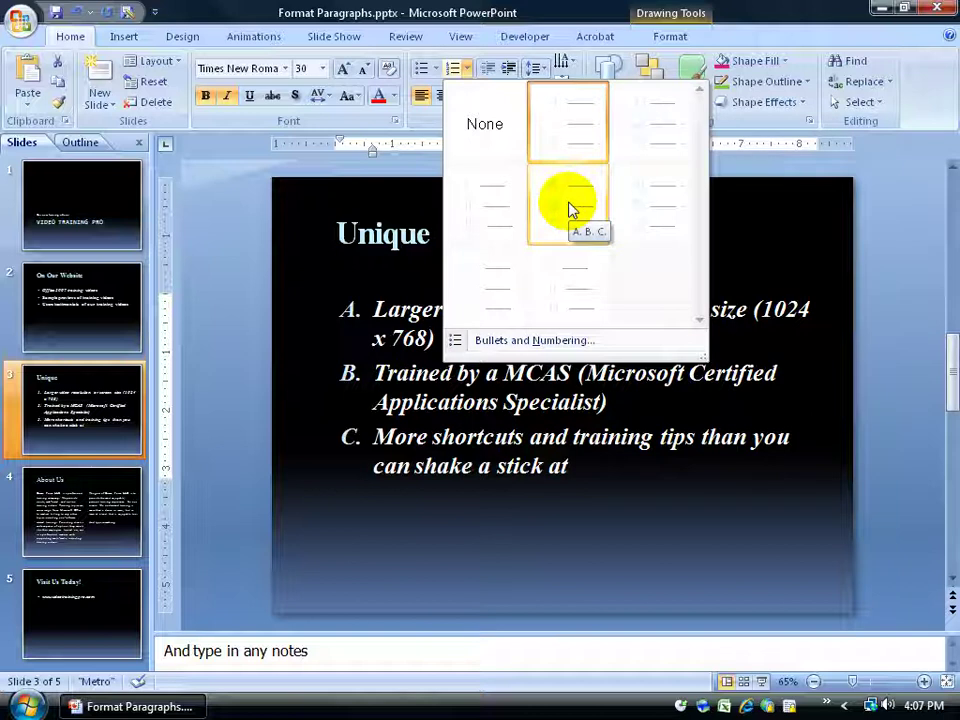
pyautogui.click(655, 210)
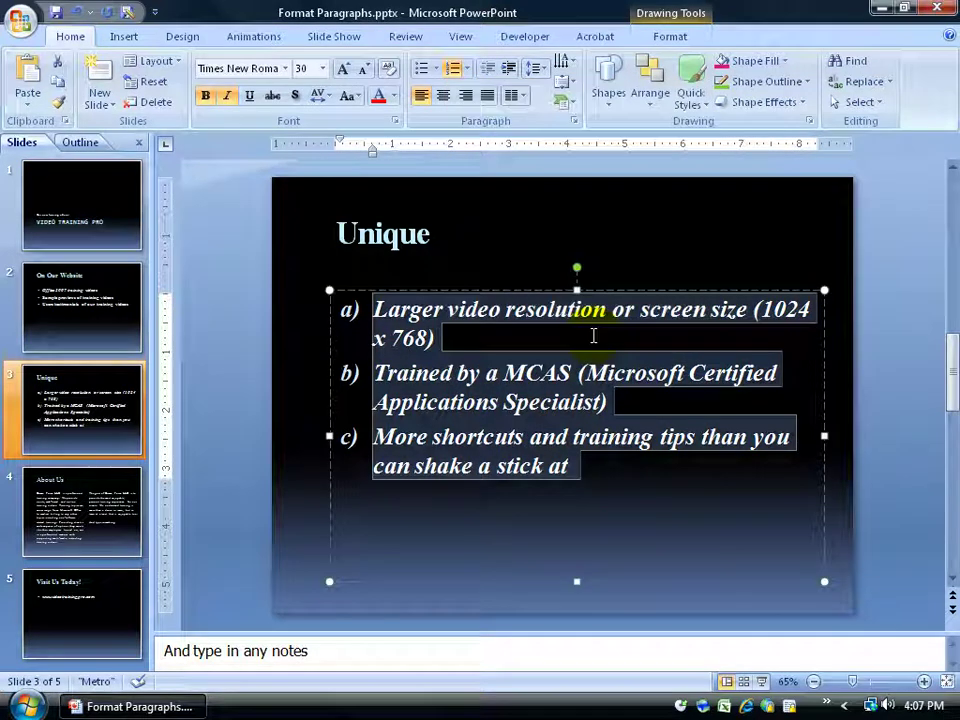
pyautogui.click(465, 70)
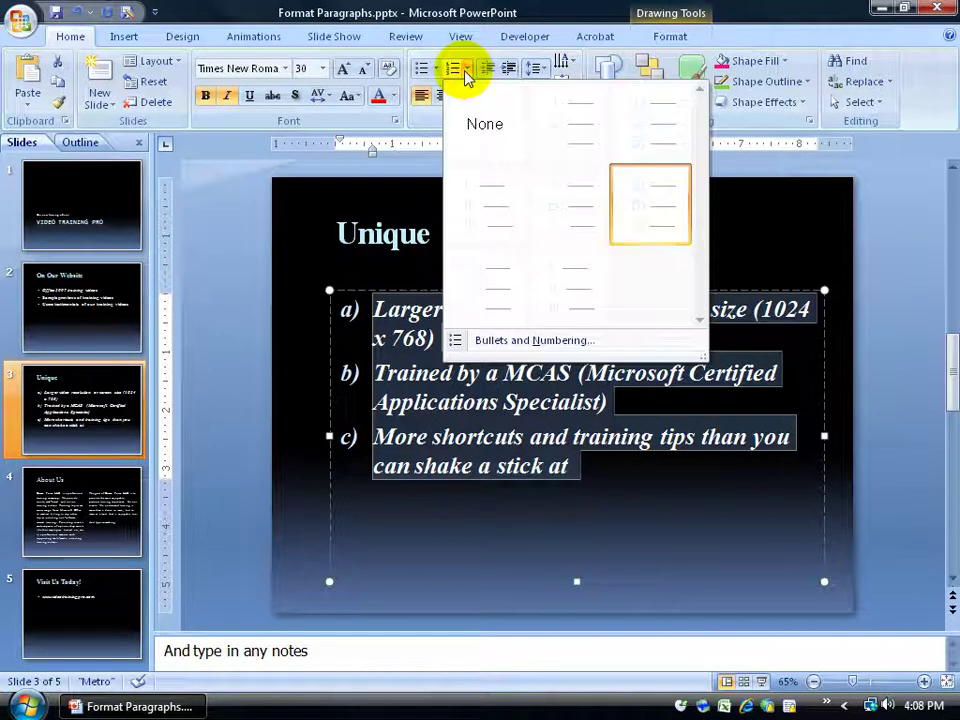
pyautogui.click(508, 340)
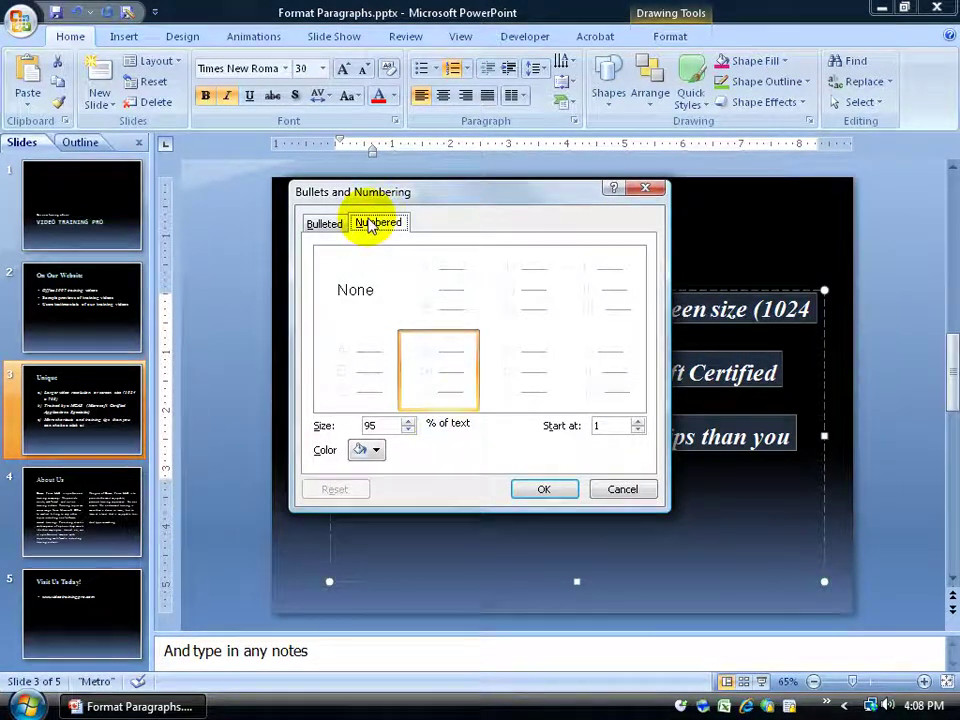
# Make the a) b) c) numbering red in Bullets and Numbering and apply it.
pyautogui.click(336, 225)
pyautogui.click(376, 225)
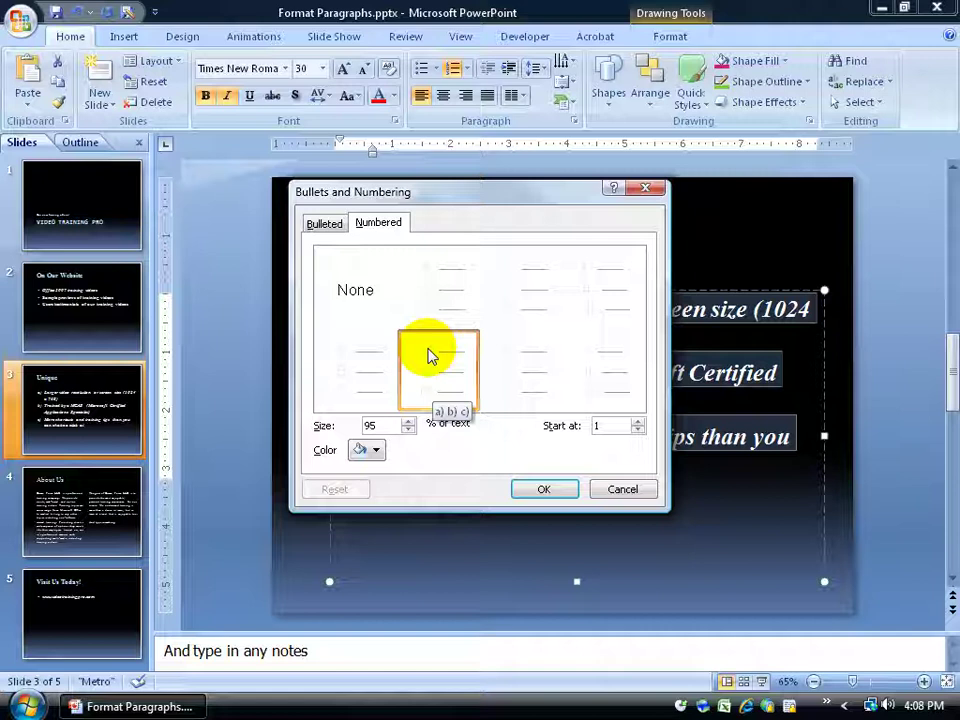
pyautogui.click(375, 450)
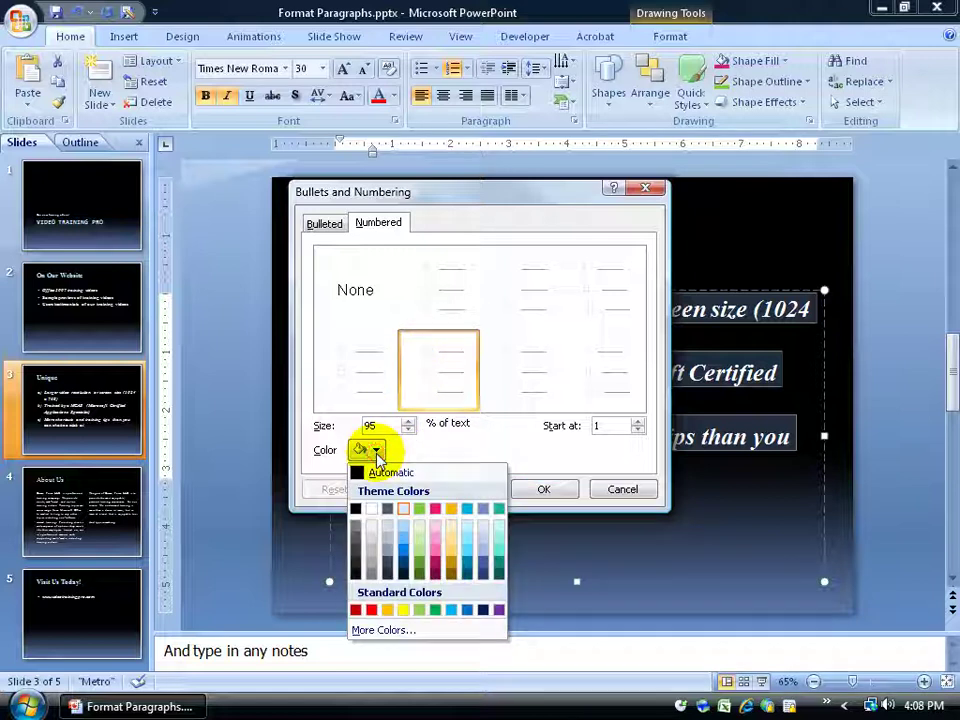
pyautogui.click(436, 509)
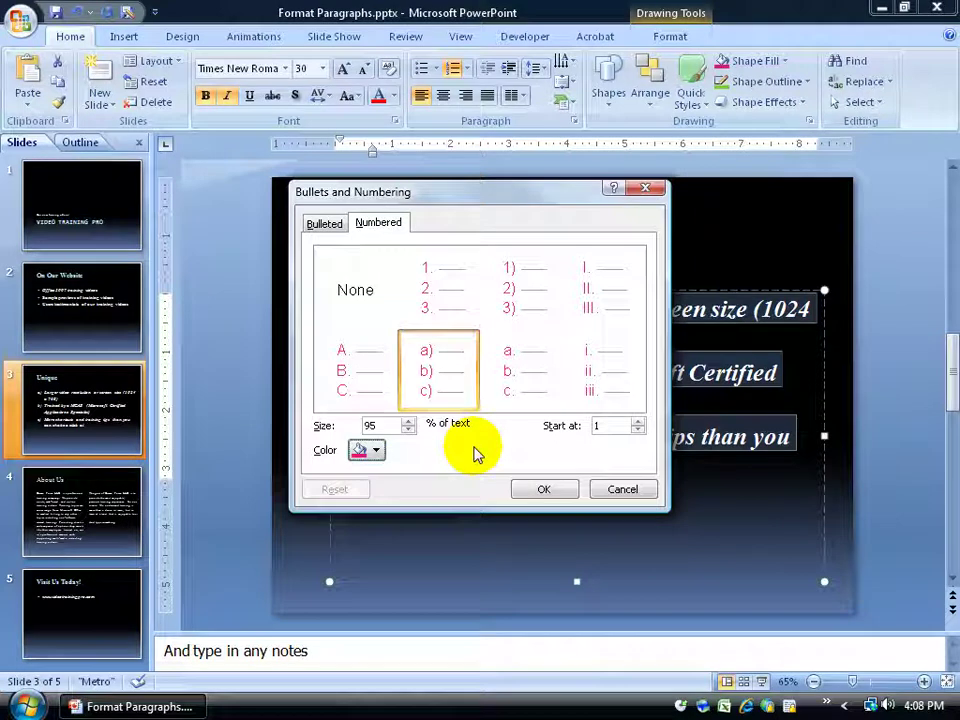
pyautogui.click(534, 489)
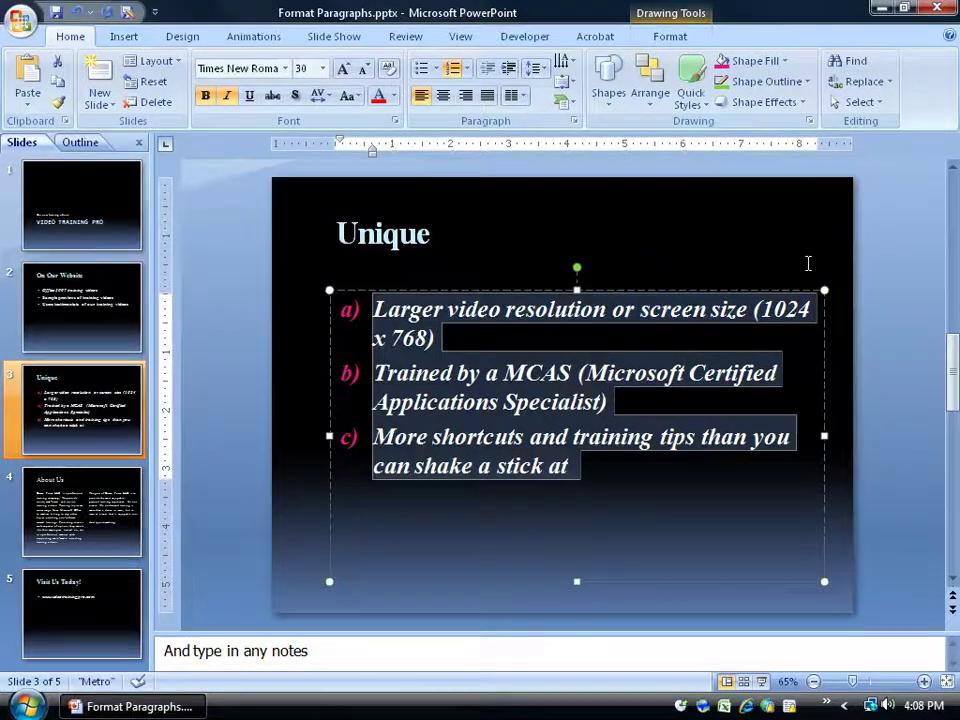